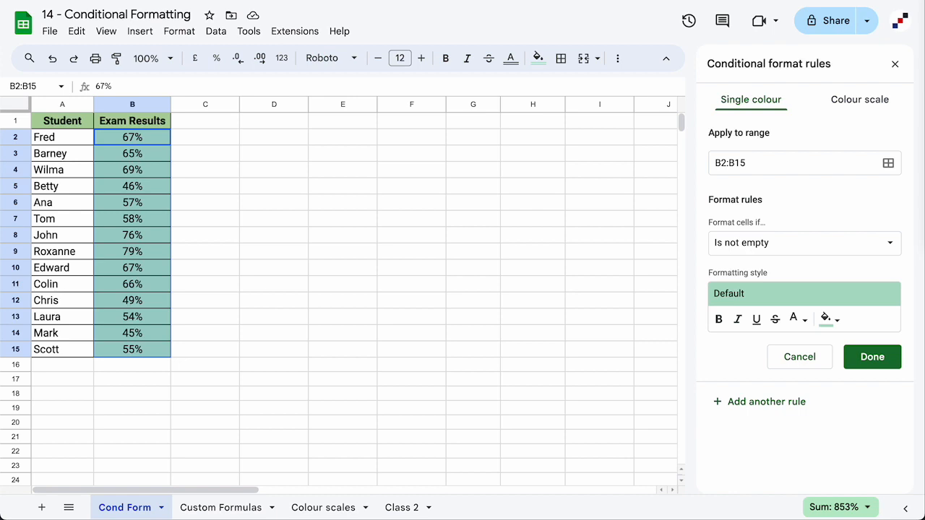
- Set the rule for B2:B15 to format cells with values greater than 0.6
left_click(769, 248)
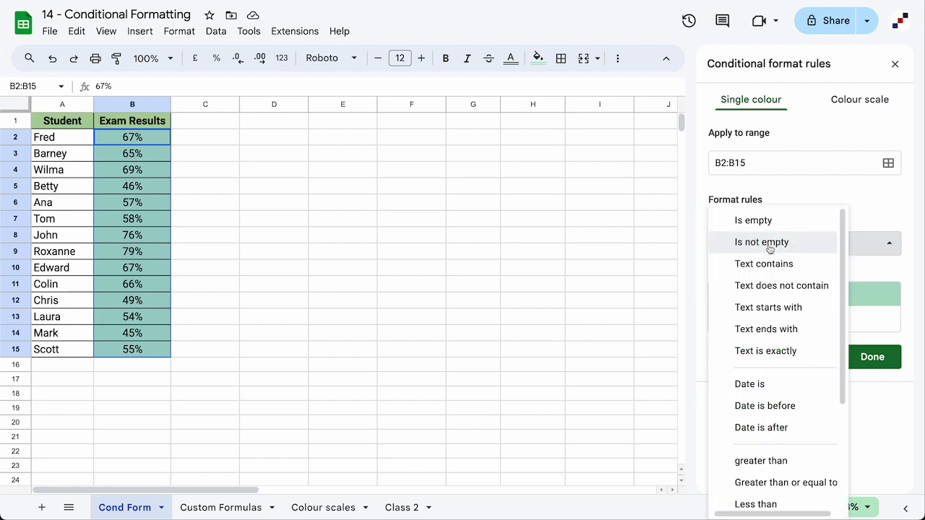
scroll(769, 249, "down", 4)
scroll(770, 248, "up", 4)
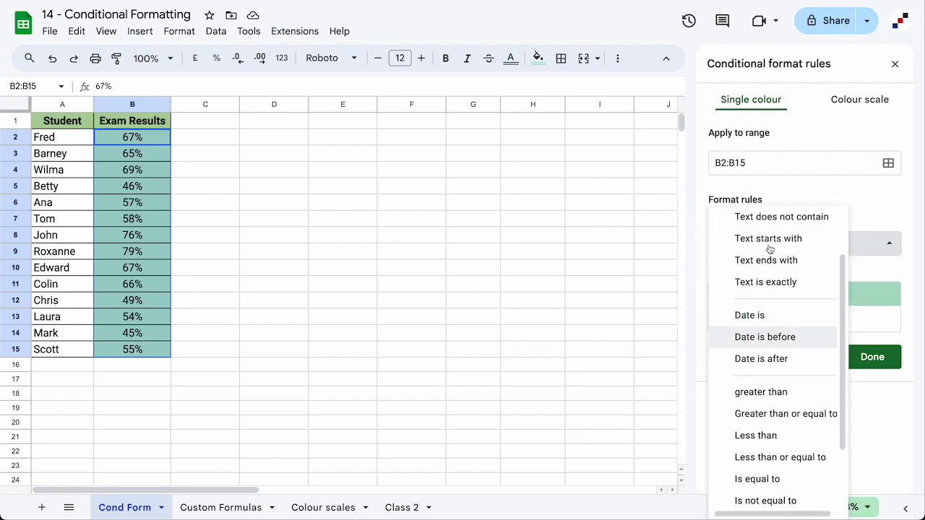
scroll(770, 249, "down", 3)
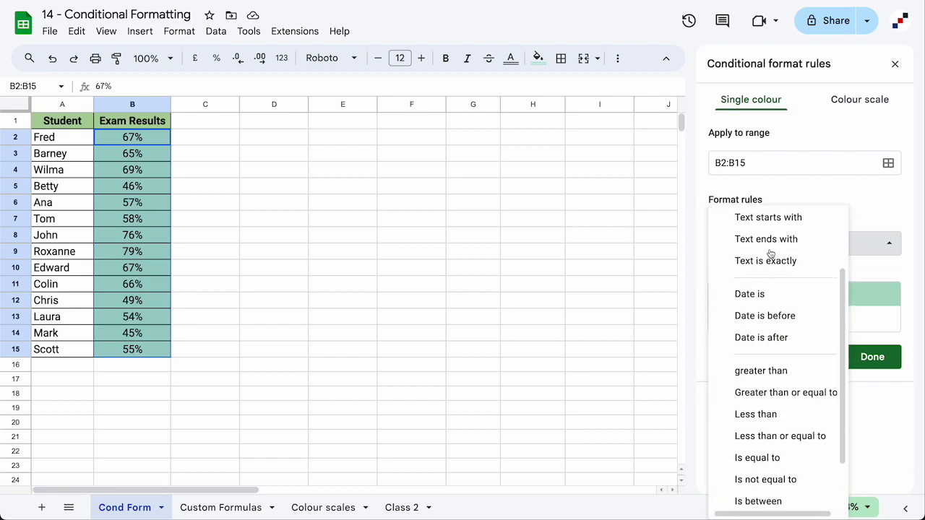
left_click(773, 311)
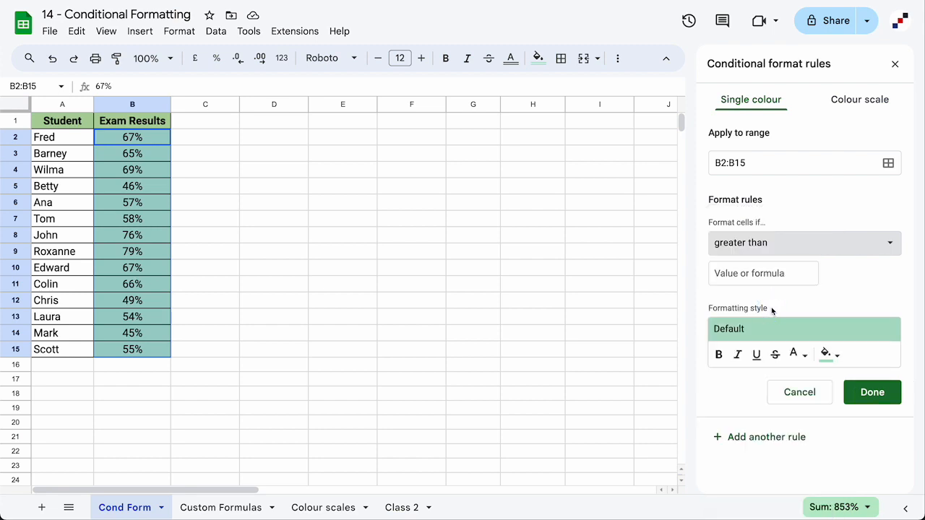
left_click(747, 274)
type("0.6")
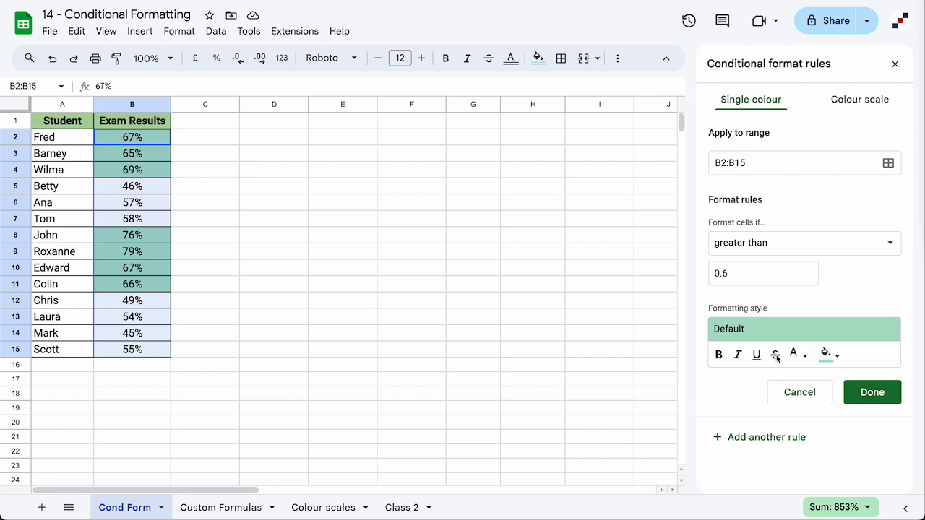
- Give the greater-than rule a bright green fill and save it
left_click(831, 359)
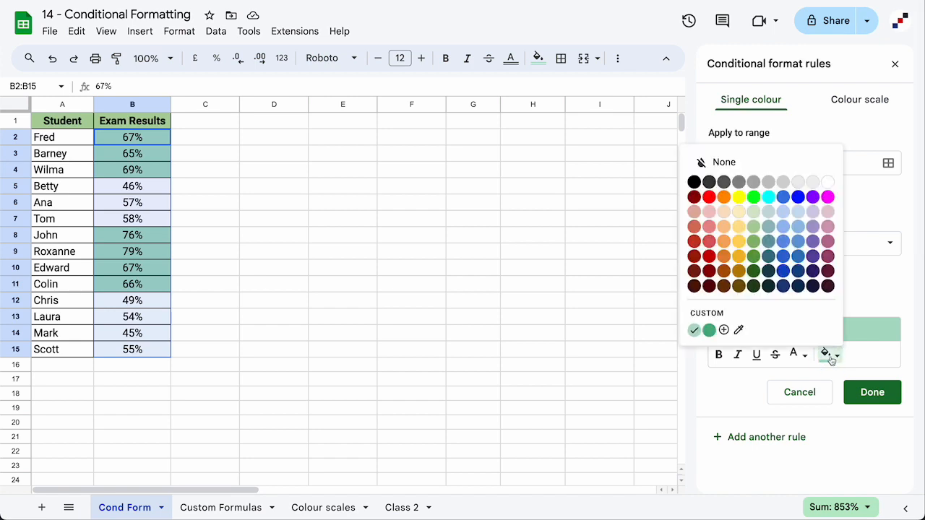
left_click(756, 198)
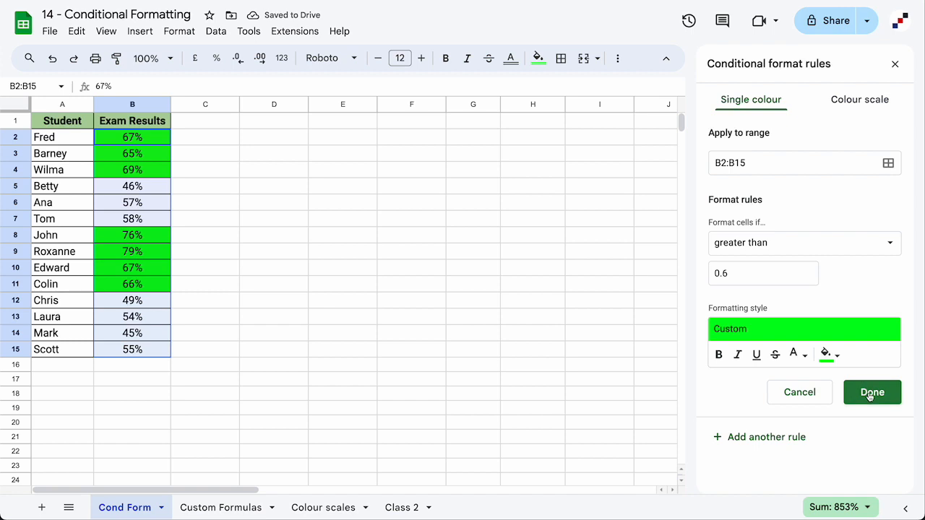
left_click(871, 394)
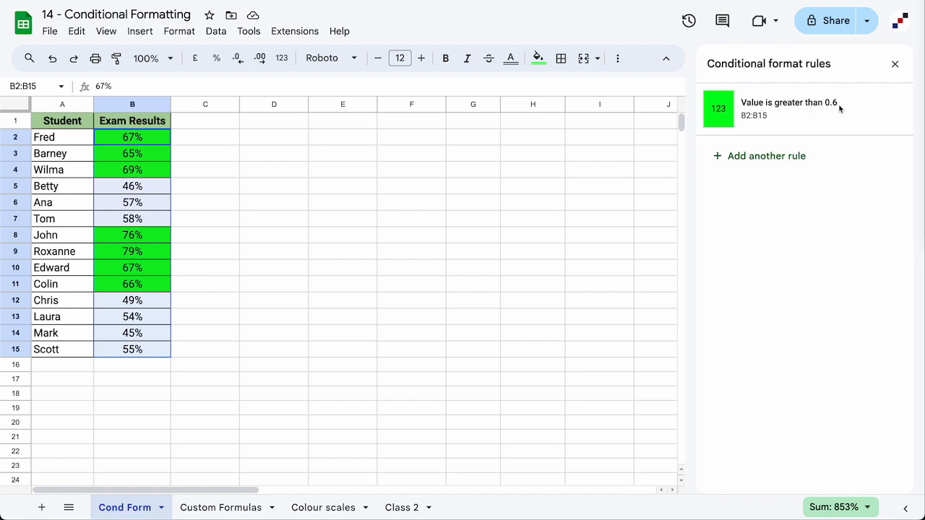
- Add a second rule for B2:B15 that formats cells less than or equal to 0.6
left_click(759, 157)
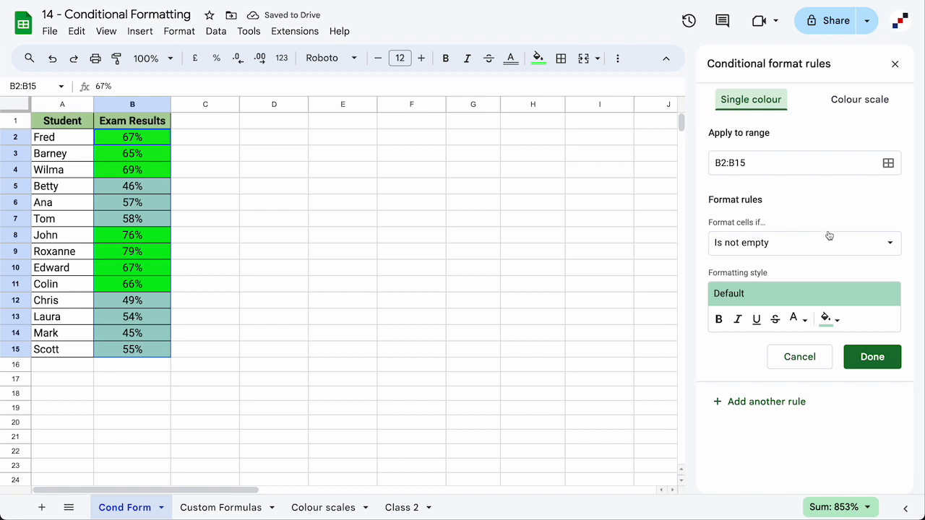
left_click(771, 248)
scroll(772, 253, "down", 3)
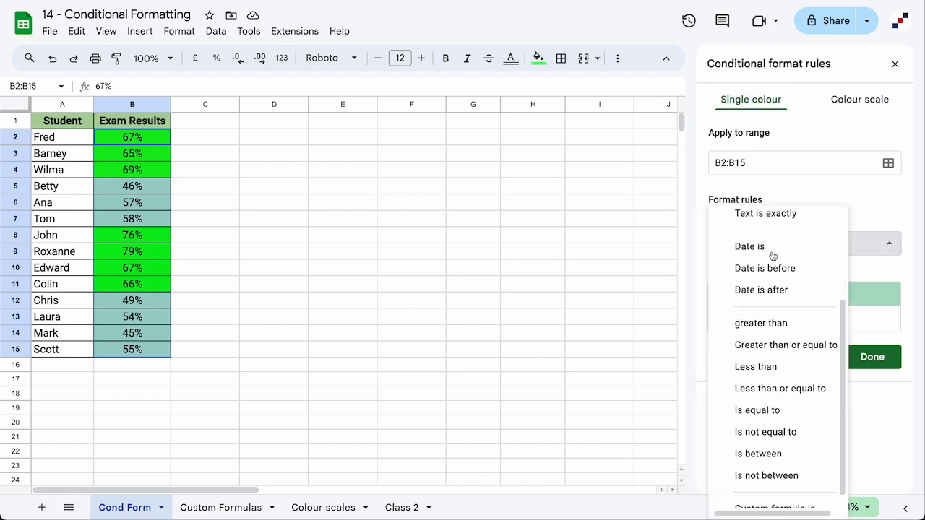
left_click(790, 388)
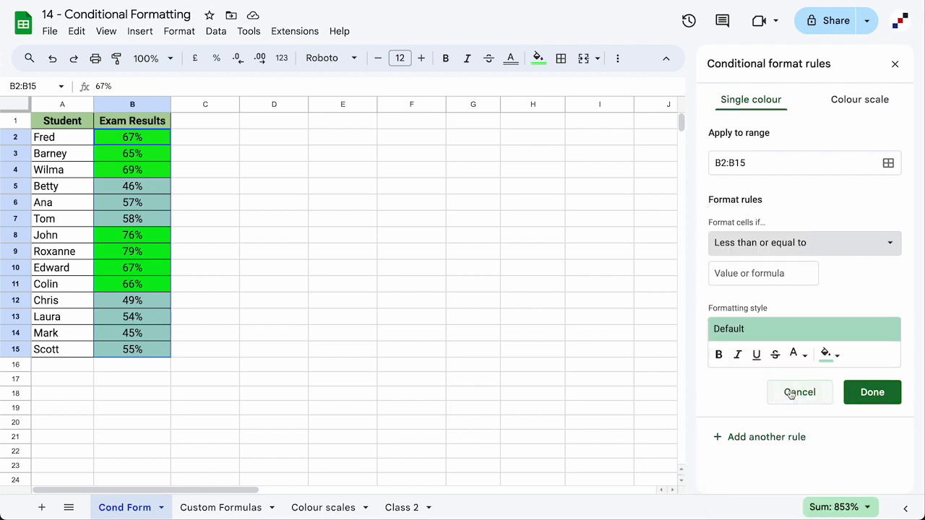
left_click(757, 274)
type("0")
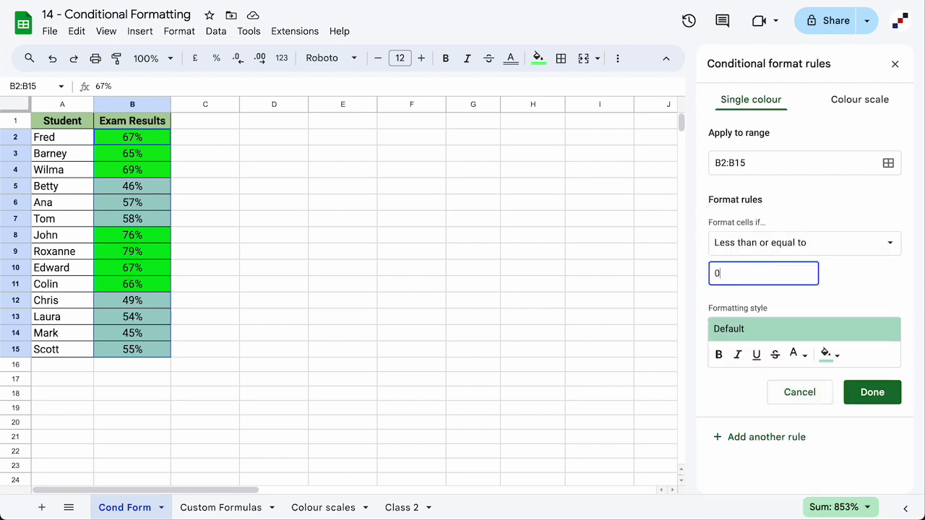
type(".6")
- Give the less-than-or-equal rule a bright red fill and save it
left_click(828, 356)
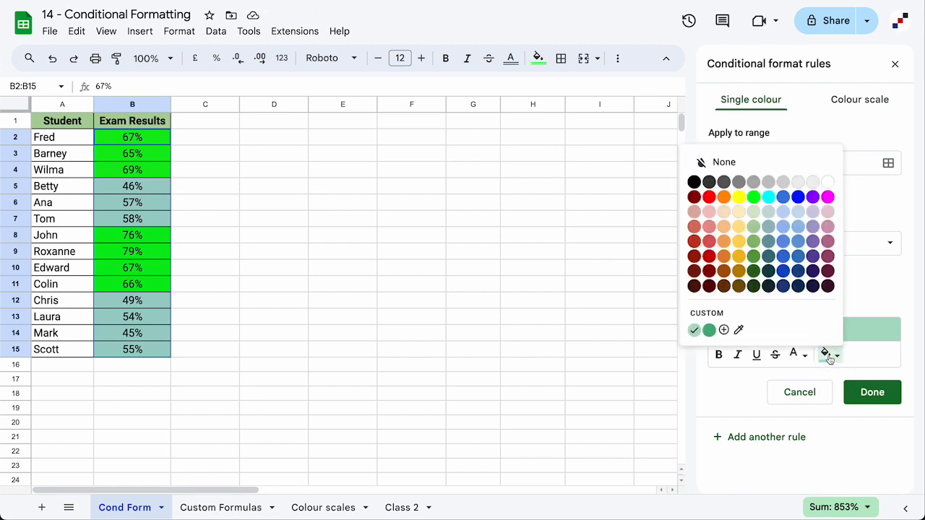
left_click(710, 198)
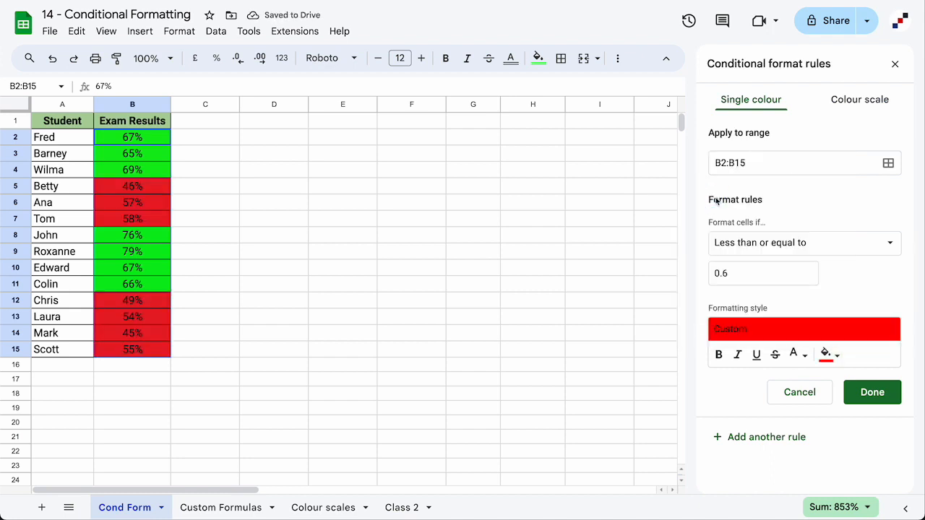
left_click(874, 396)
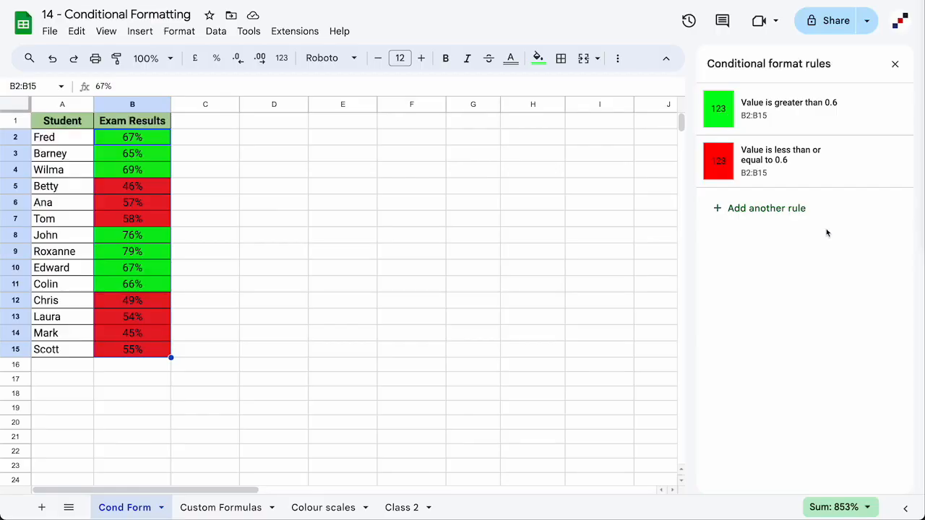
- Start another rule for B2:B15 and examine the available condition types, from text and date conditions to custom formulas
left_click(795, 209)
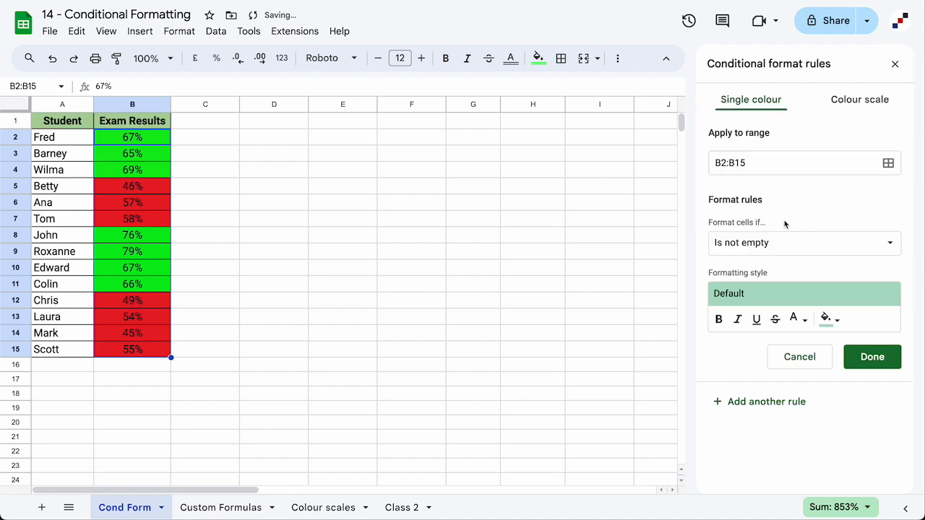
left_click(776, 250)
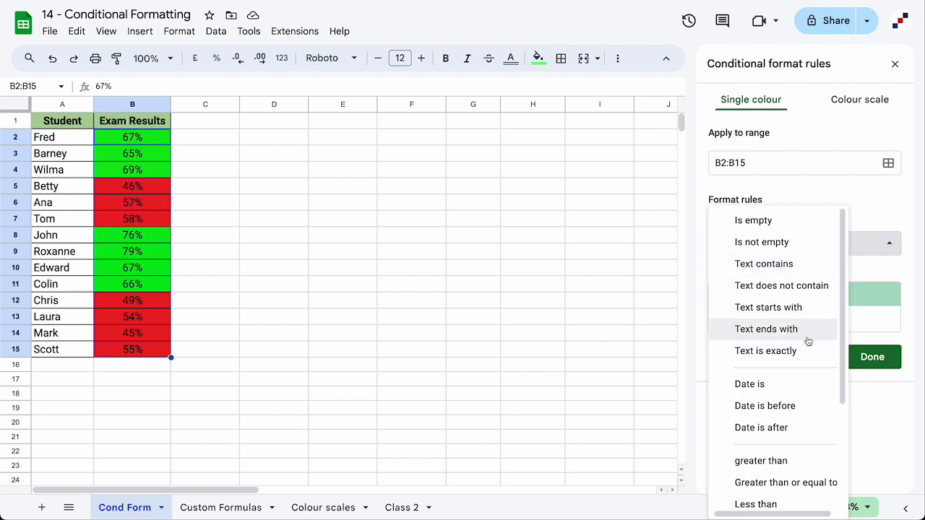
scroll(805, 358, "down", 4)
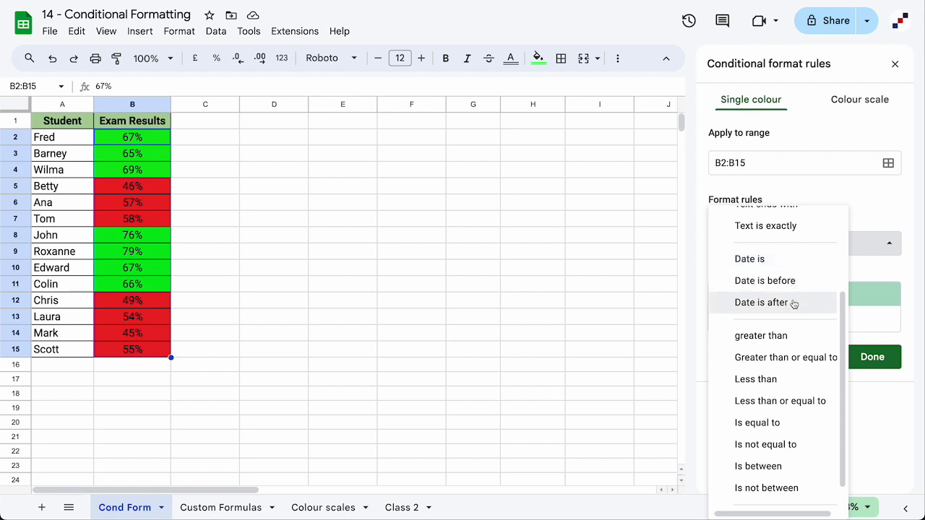
scroll(793, 304, "down", 1)
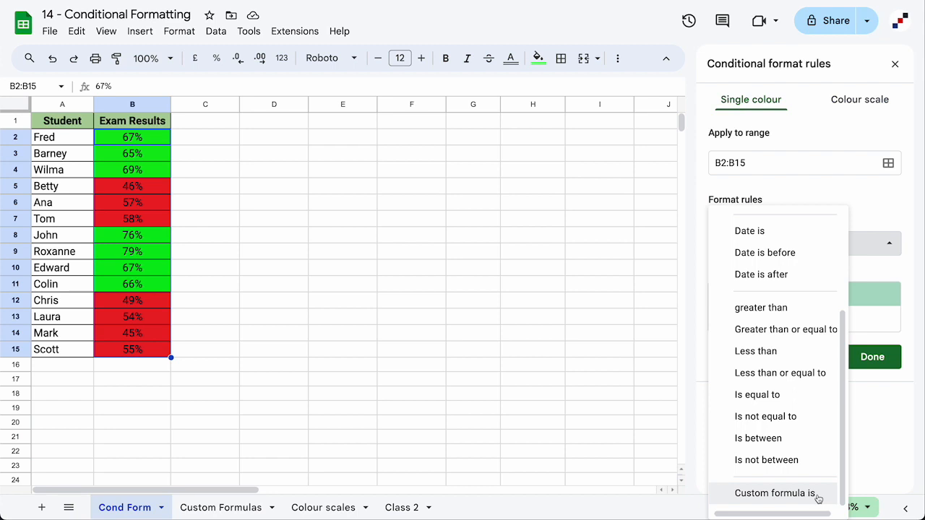
scroll(791, 287, "up", 3)
scroll(791, 285, "down", 3)
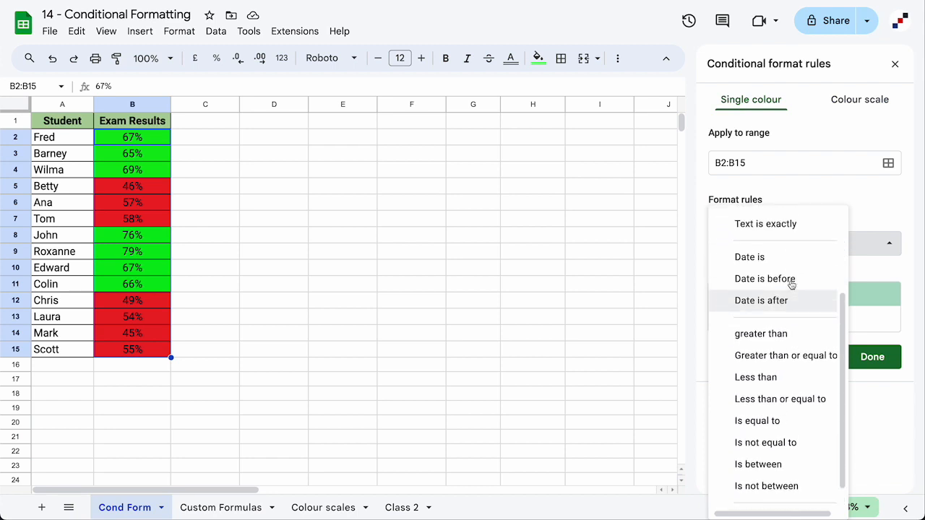
scroll(791, 285, "up", 3)
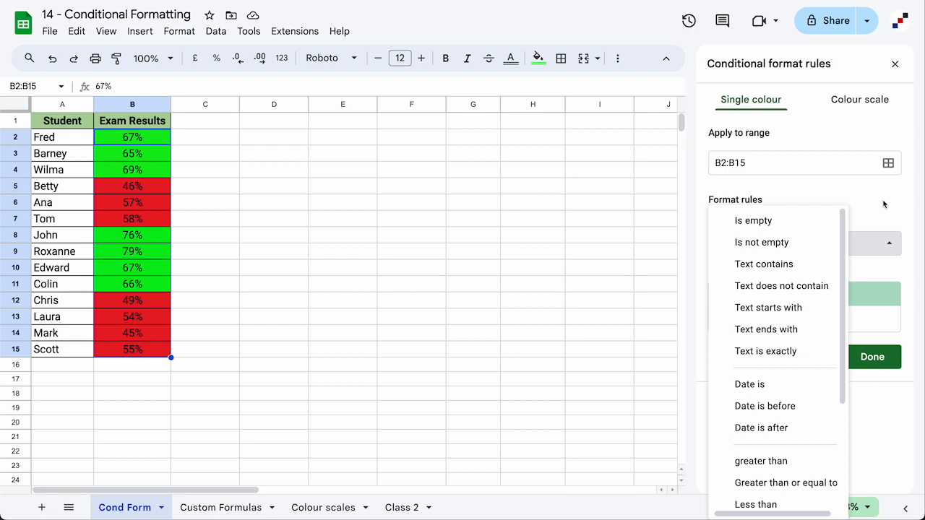
scroll(762, 248, "down", 3)
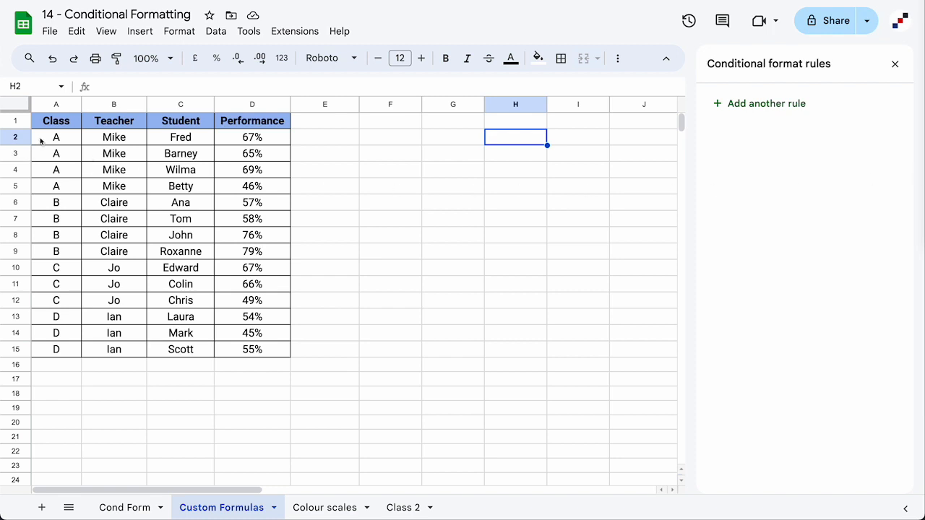
- Start a new conditional formatting rule for the table data in A2:D15 on the Custom Formulas sheet
left_click_drag(53, 140, 258, 351)
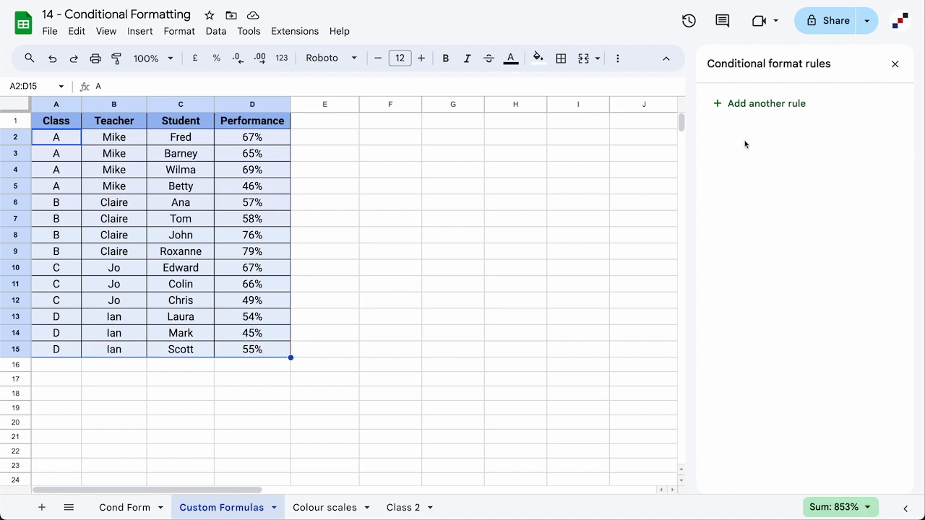
right_click(249, 166)
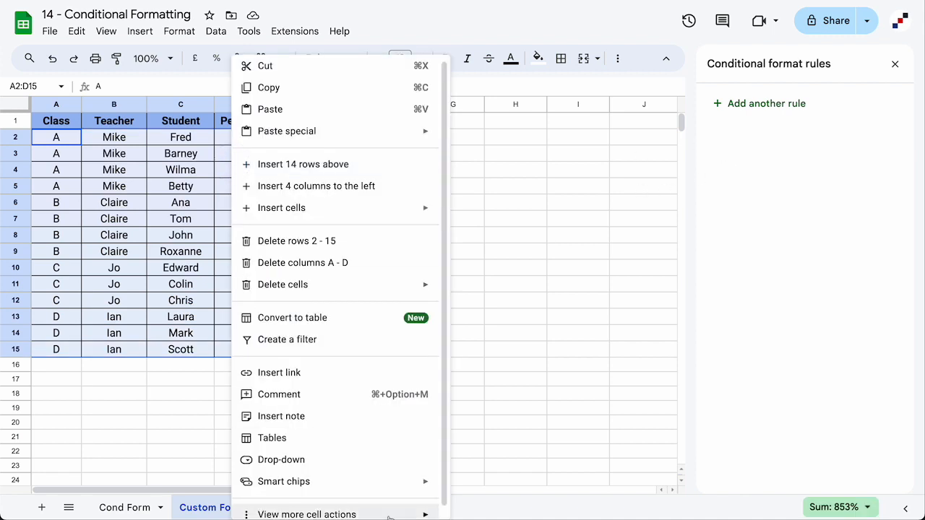
mouse_move(389, 516)
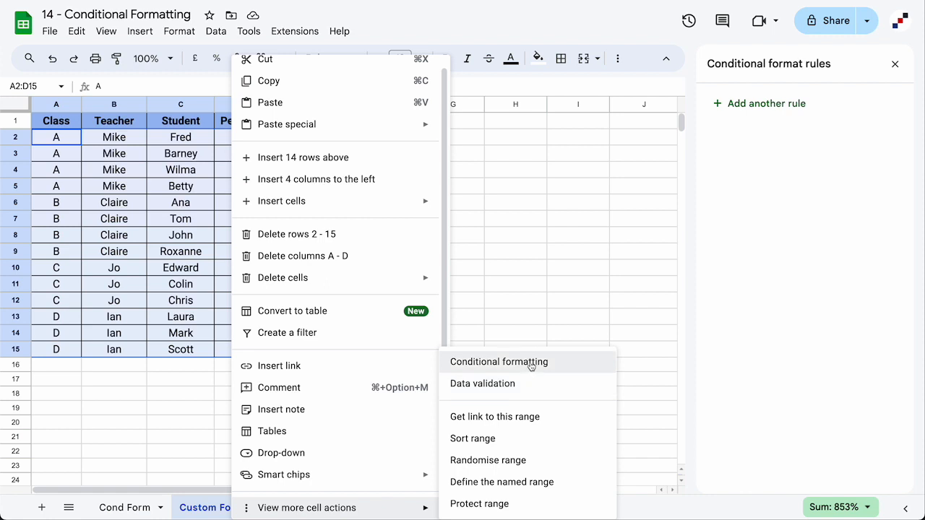
left_click(530, 363)
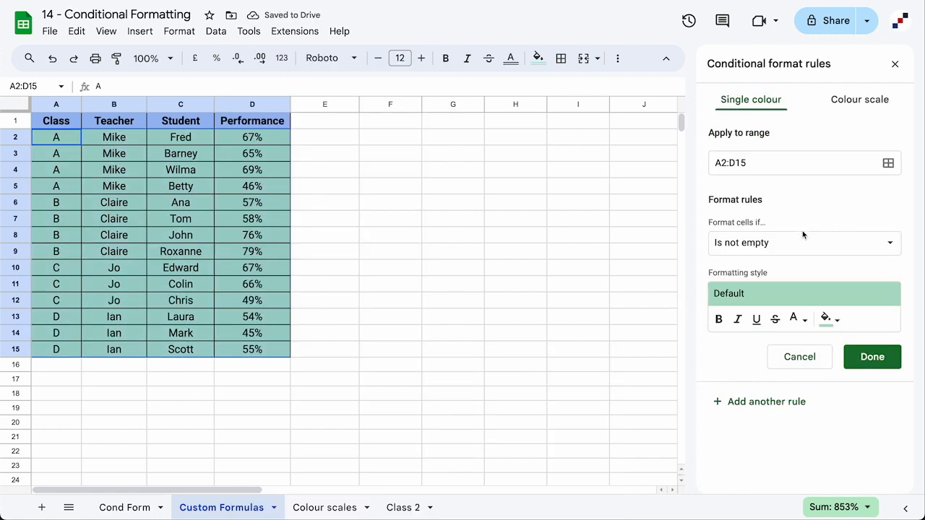
- Set the rule's condition to the custom formula =$D2<0.5
left_click(787, 245)
scroll(785, 245, "down", 3)
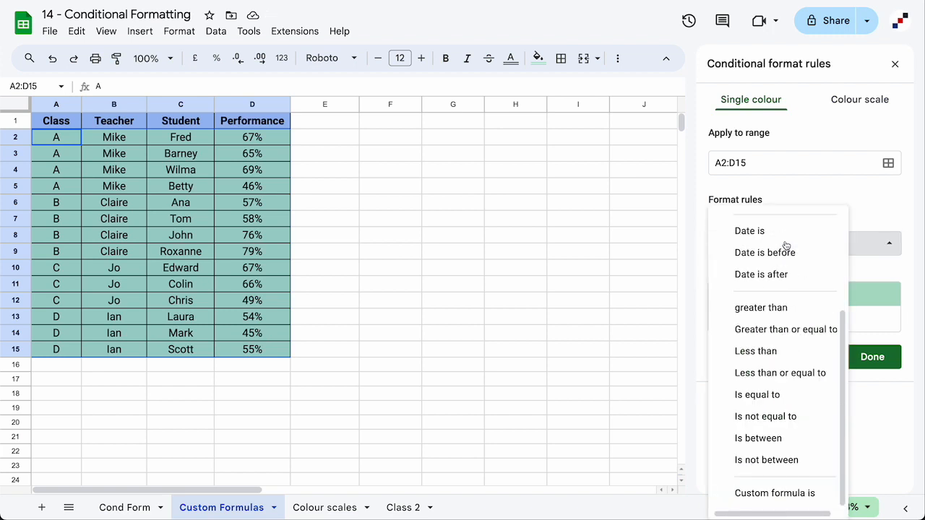
left_click(775, 493)
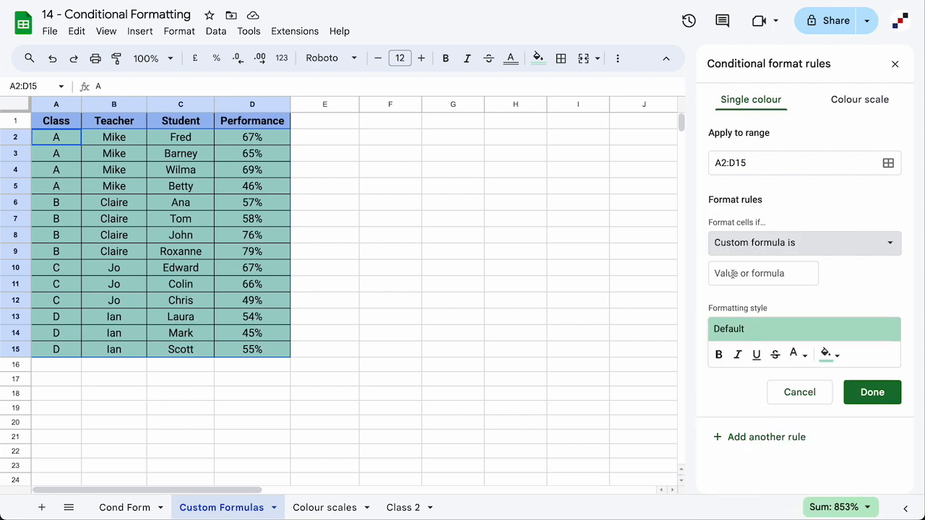
left_click(779, 273)
type("=$D2<0.")
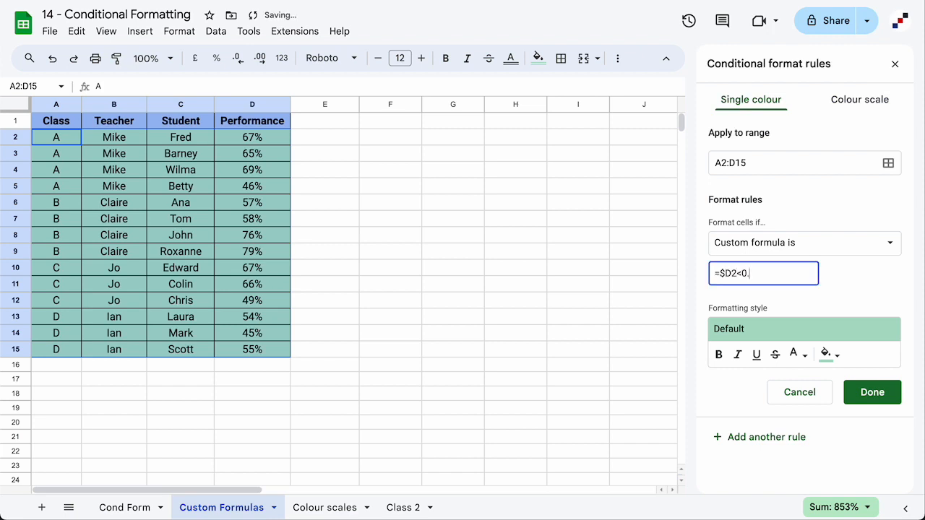
type("5")
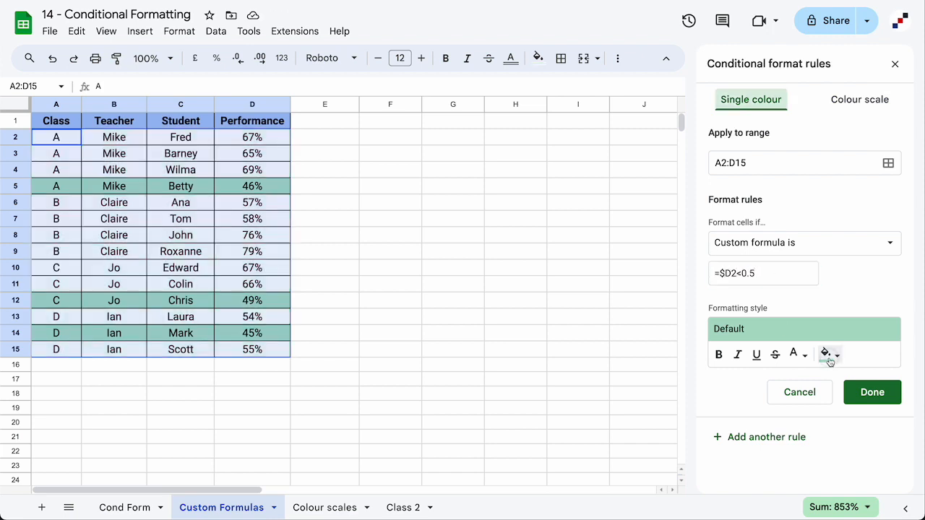
- Give the custom formula rule a light red fill and save it
left_click(829, 361)
left_click(714, 229)
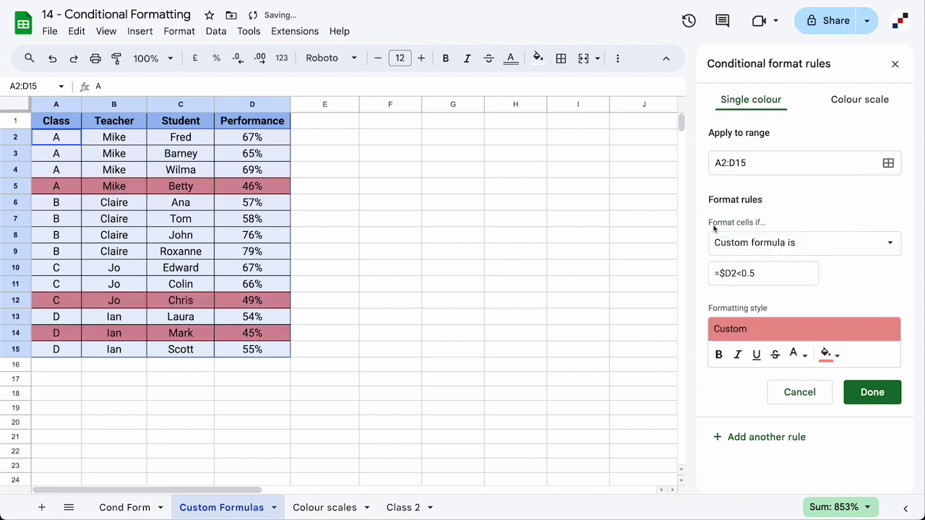
left_click(873, 393)
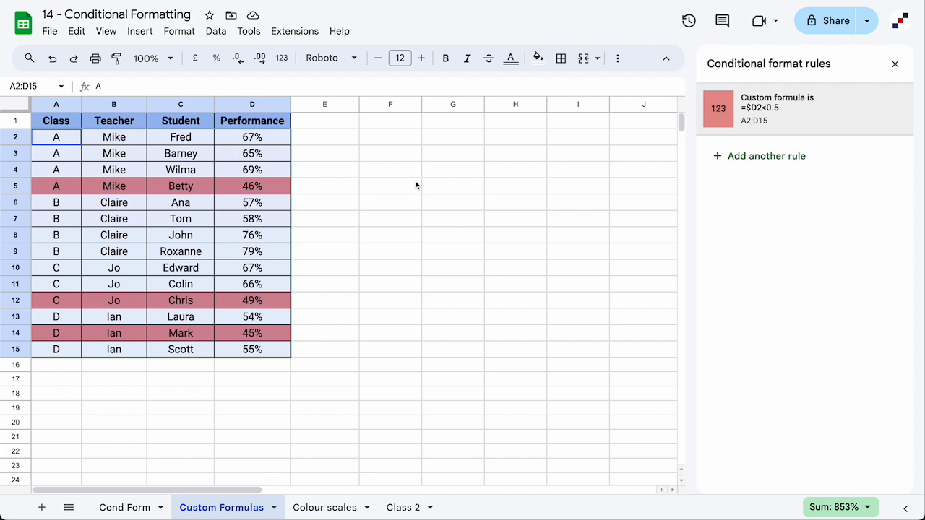
- Switch to the Custom FormulasB sheet and examine the formula in cell A2
left_click(324, 187)
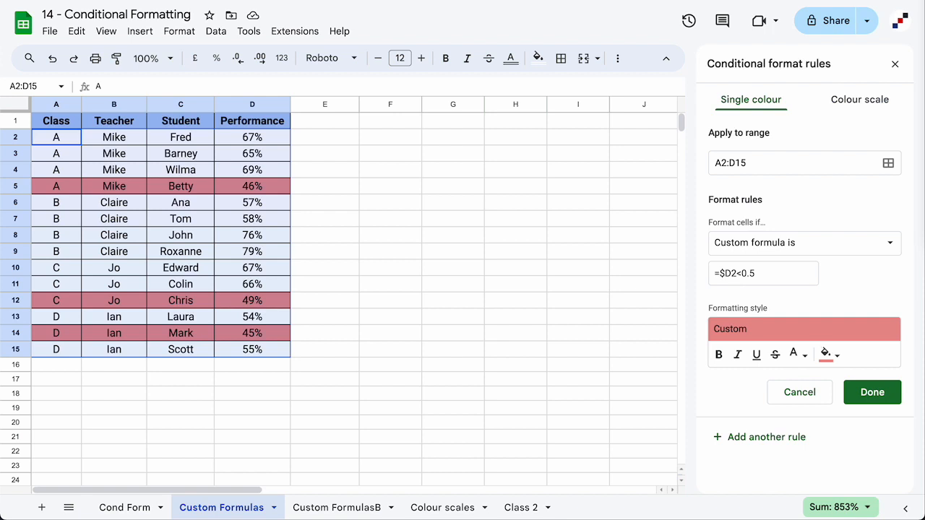
left_click(336, 508)
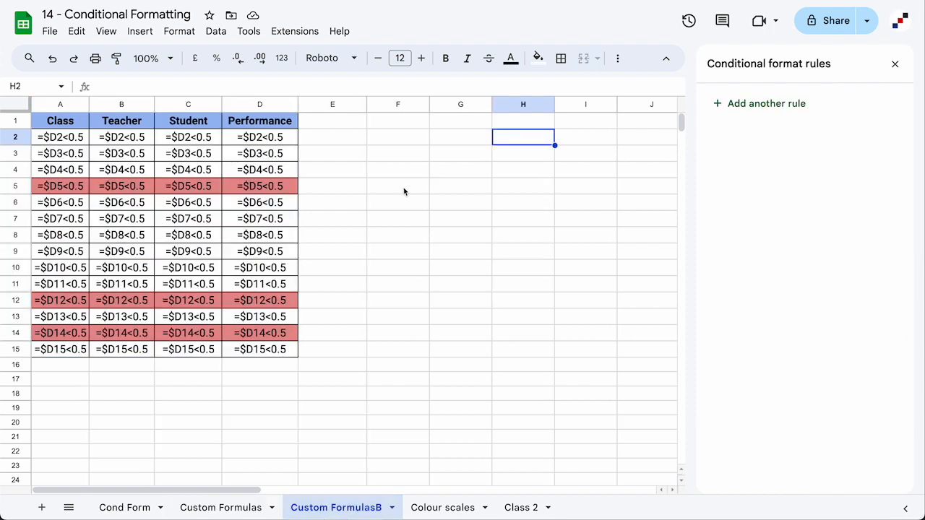
left_click(70, 143)
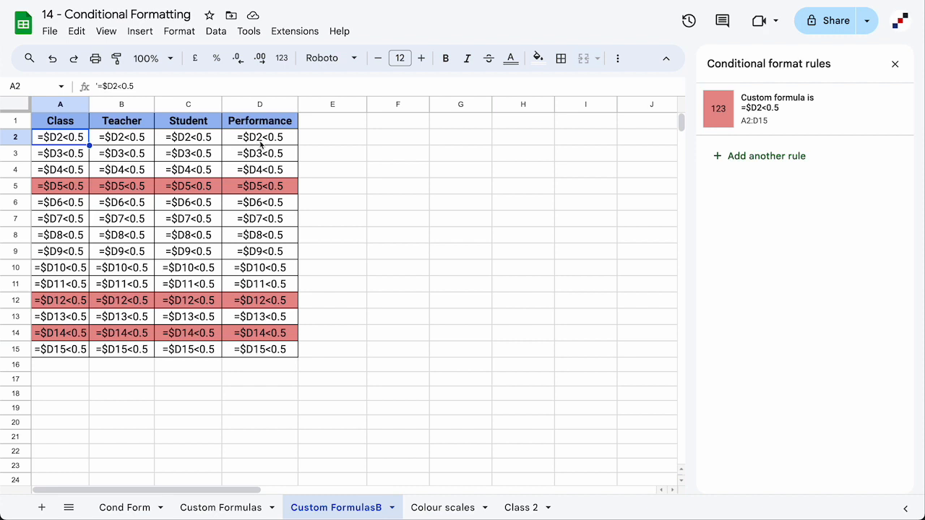
- Compare the row-by-row formulas on the Custom FormulasB sheet with the highlighted results on the Custom Formulas sheet
left_click(252, 509)
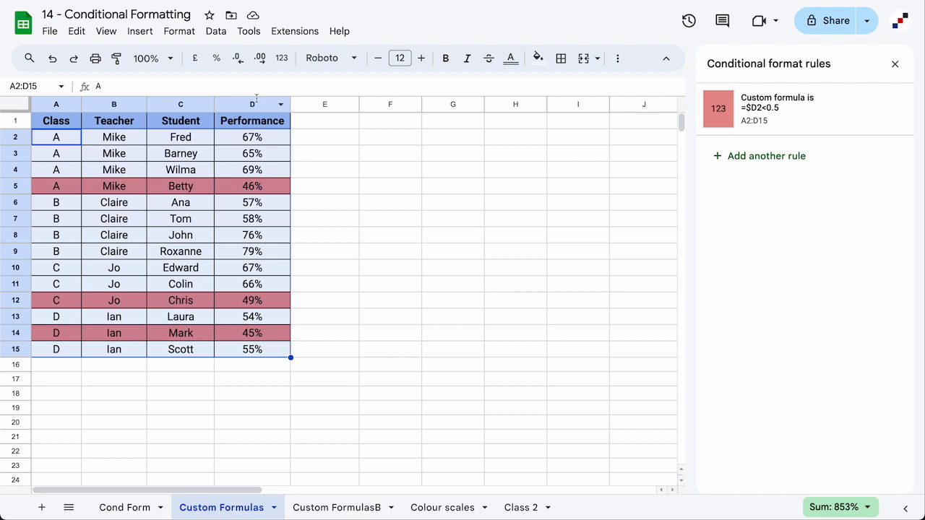
left_click(335, 508)
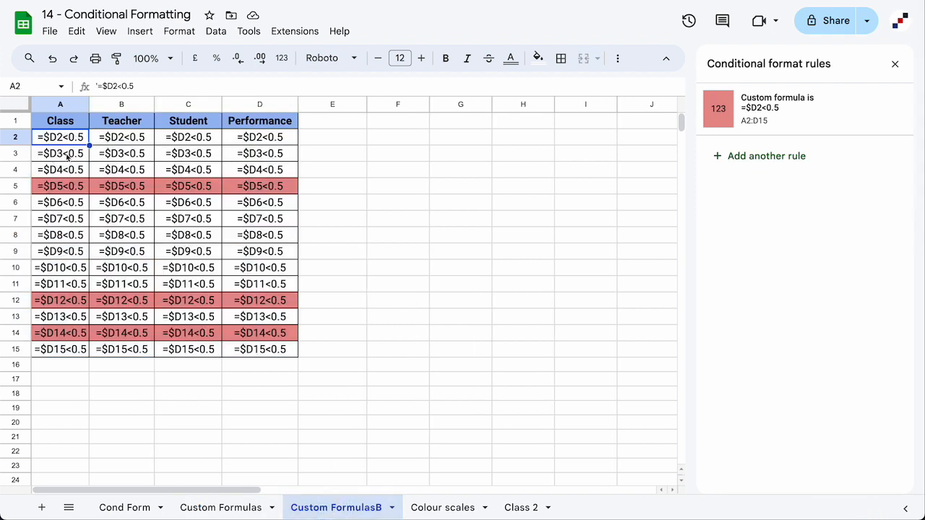
left_click(67, 154)
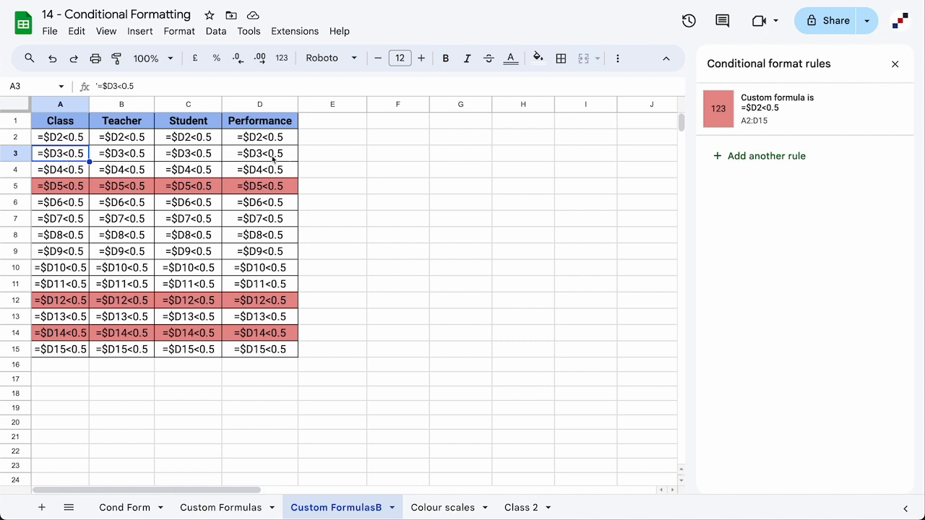
left_click(253, 508)
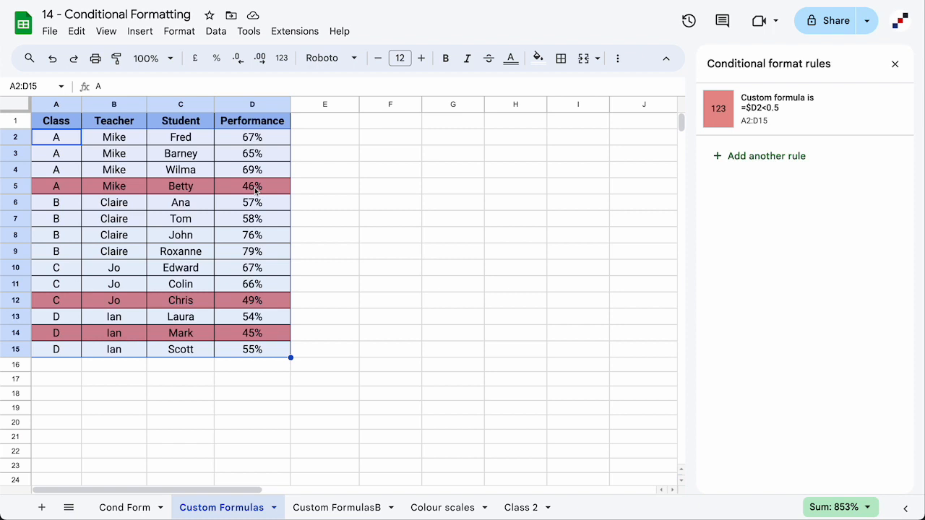
left_click(336, 508)
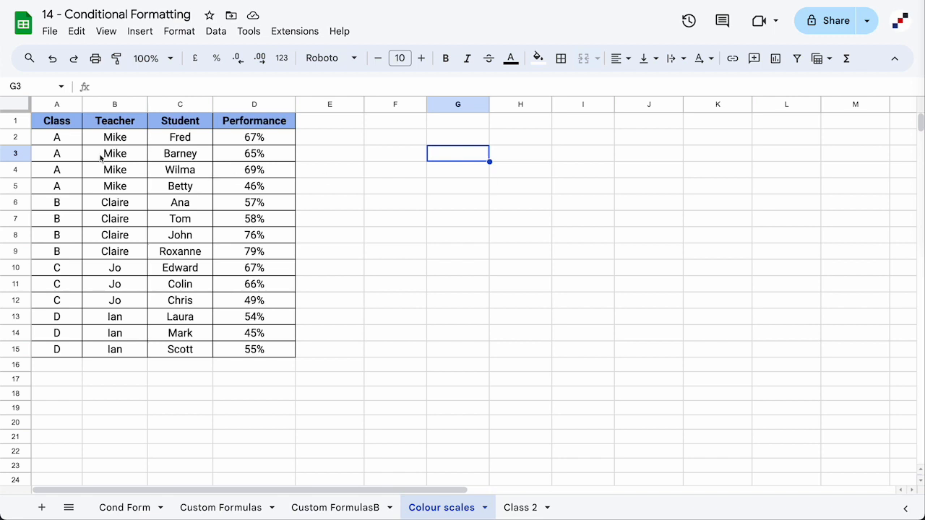
- Apply a conditional formatting colour scale with the red-white-green preset to A2:D15 on the Colour scales sheet
left_click_drag(58, 138, 255, 350)
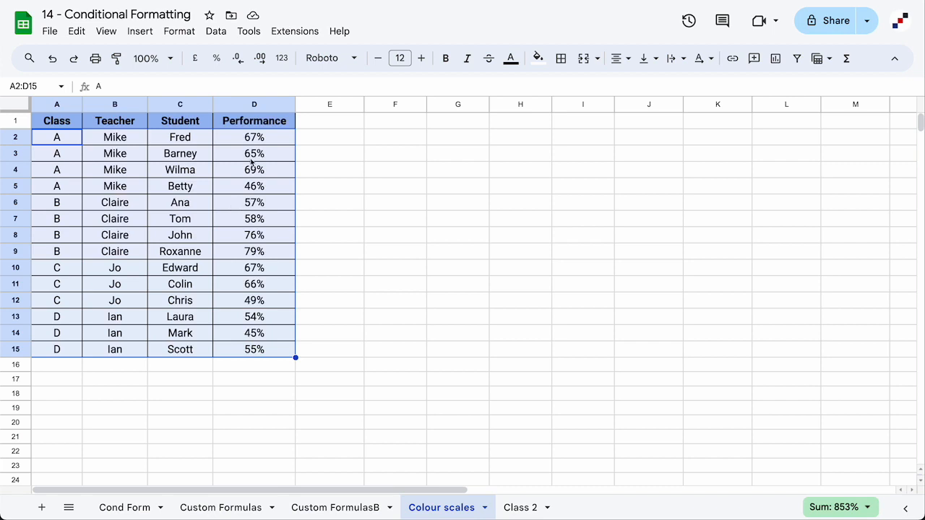
left_click(186, 35)
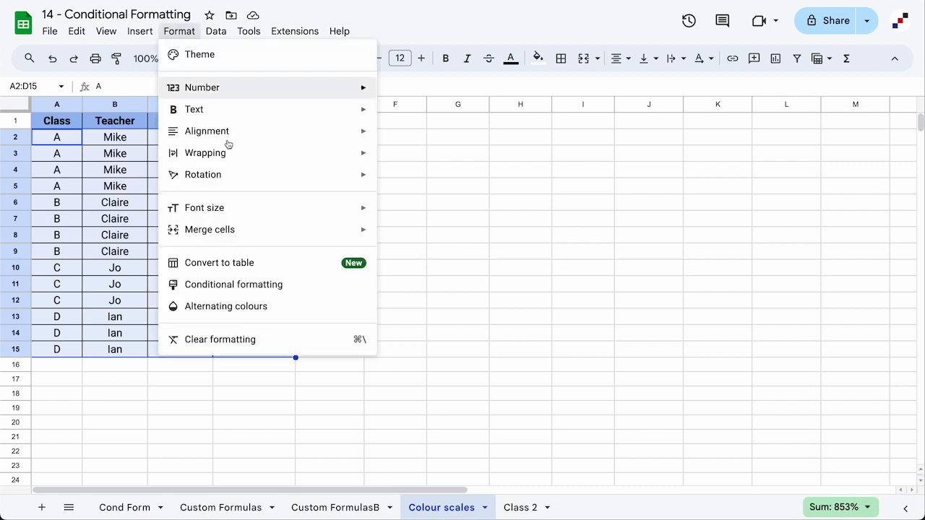
left_click(257, 287)
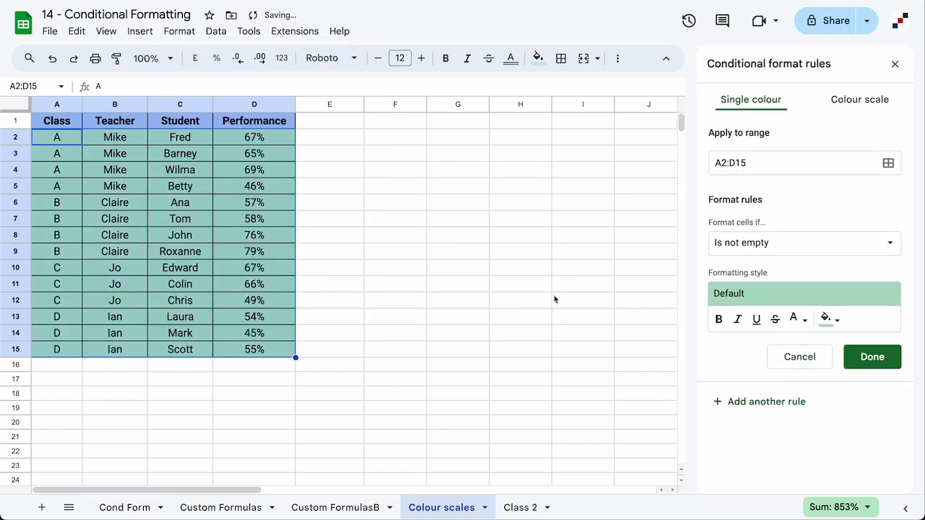
left_click(861, 101)
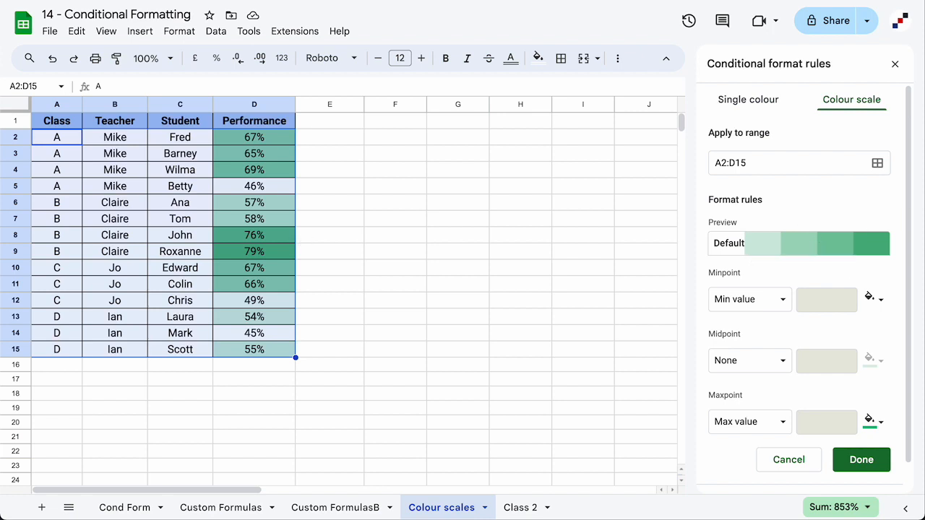
left_click(769, 246)
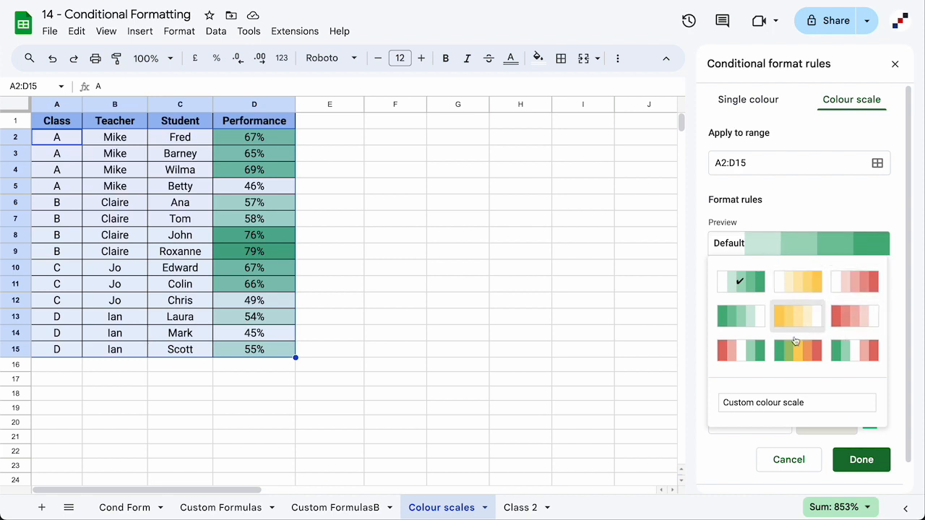
left_click(741, 351)
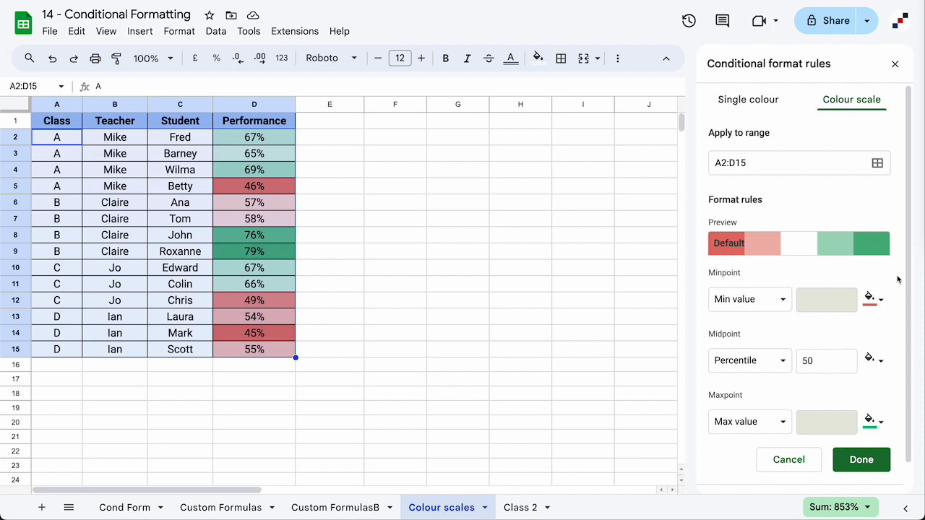
- Copy the Performance cells D2:D15 and paste only their conditional formatting onto the Class 2 sheet, starting at D2
left_click(286, 139)
left_click_drag(276, 143, 293, 354)
key("ctrl+c")
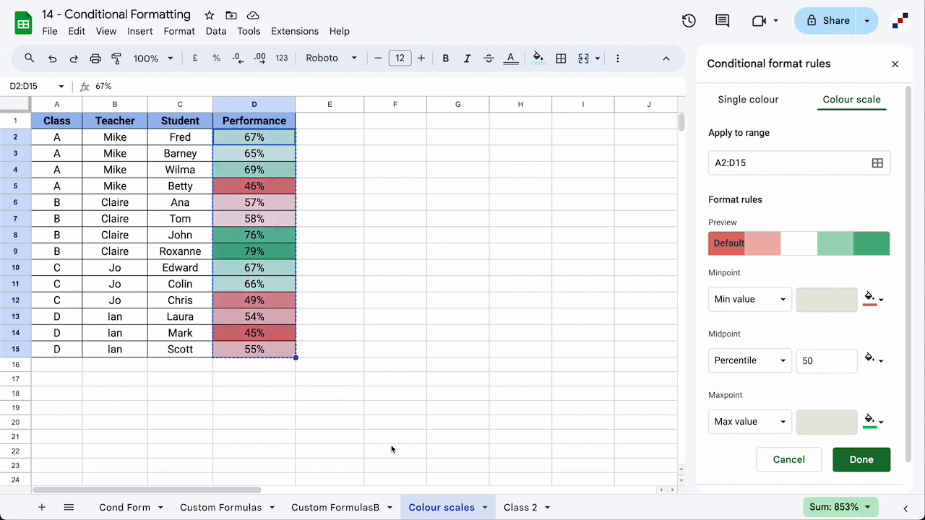
left_click(514, 508)
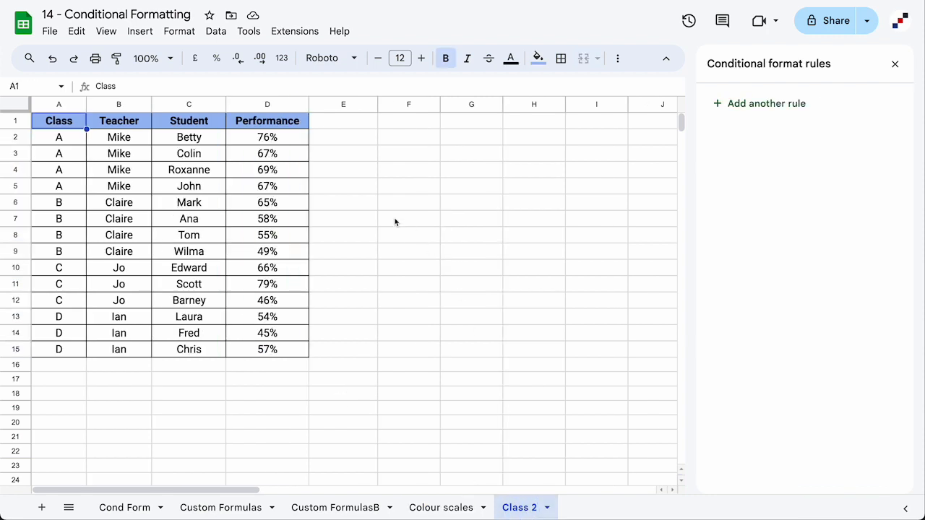
right_click(275, 137)
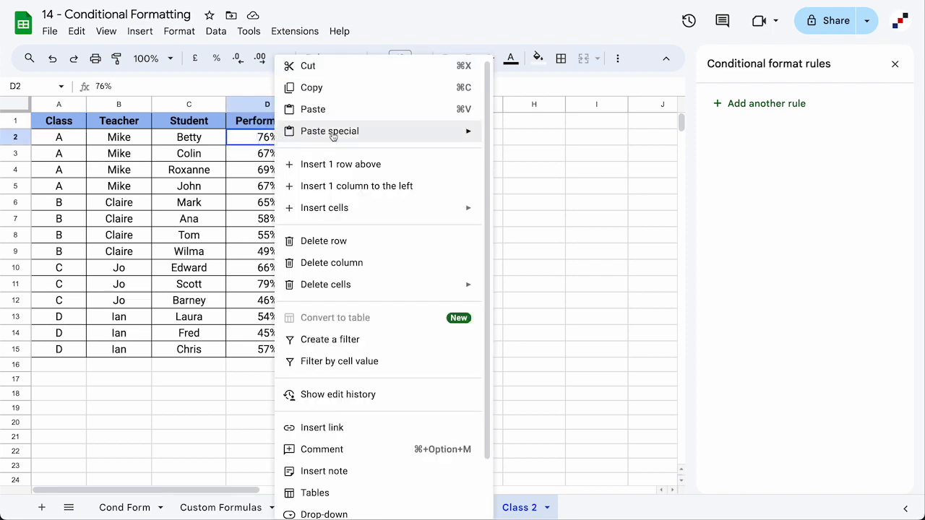
mouse_move(333, 136)
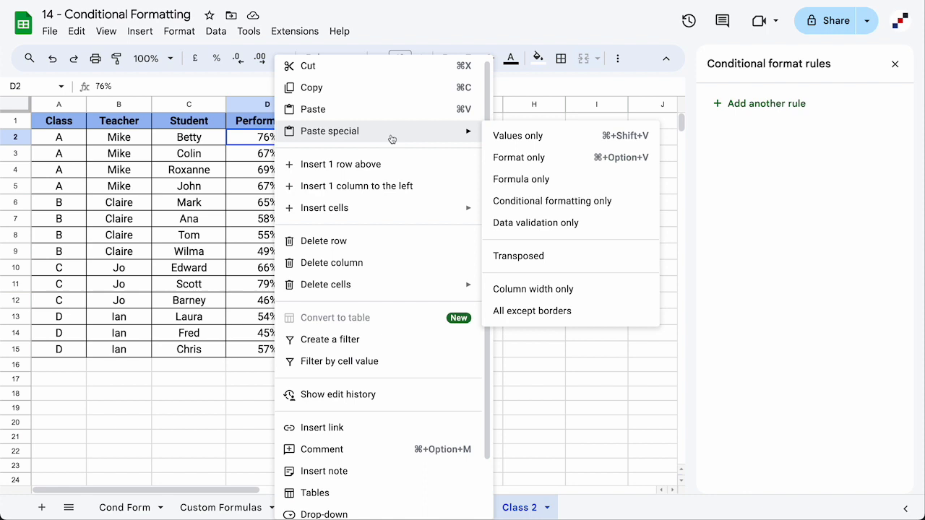
left_click(562, 203)
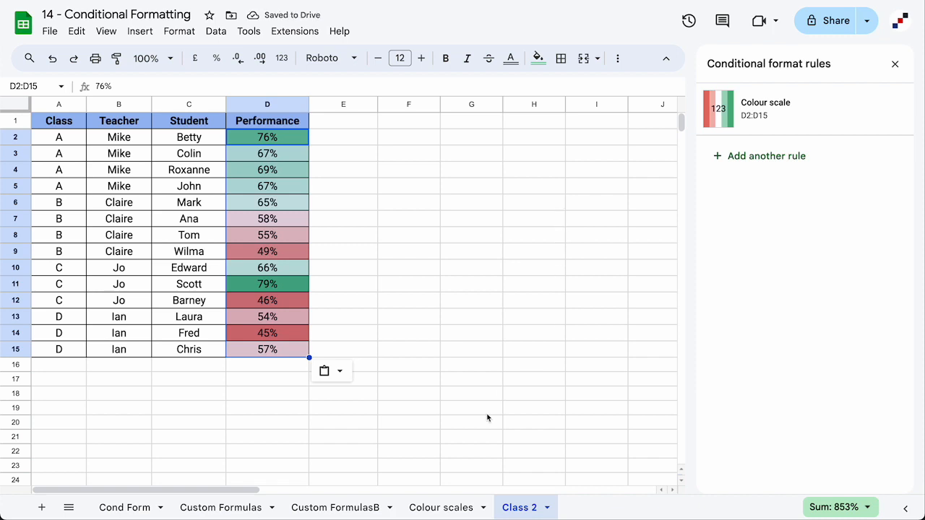
- On the Colour scales sheet, try the white-to-green, white-to-yellow and green-yellow-red presets for the existing rule, and restore the red-white-green preset
left_click(449, 507)
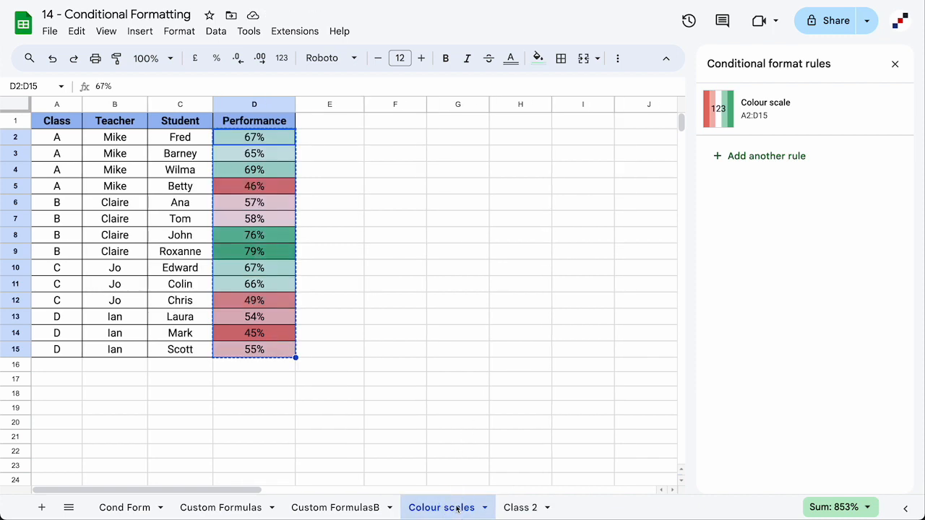
left_click(532, 507)
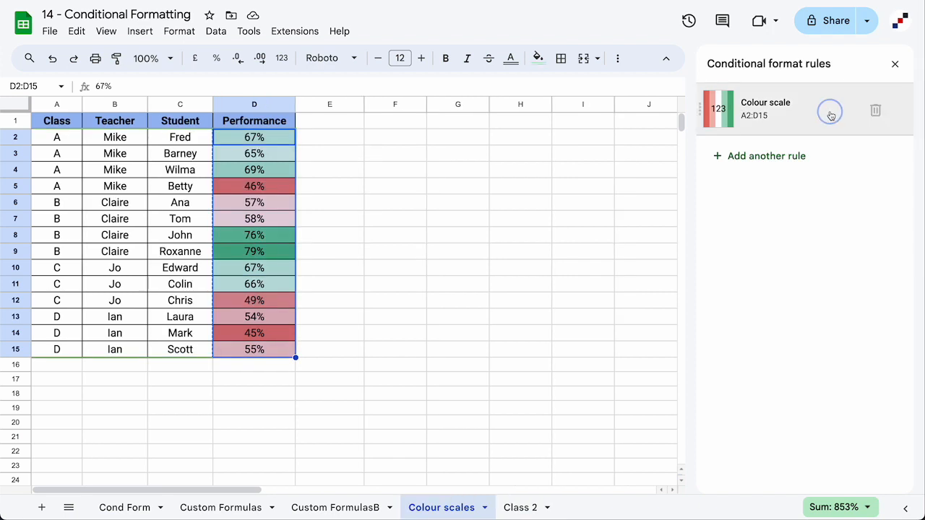
left_click(831, 108)
left_click(798, 244)
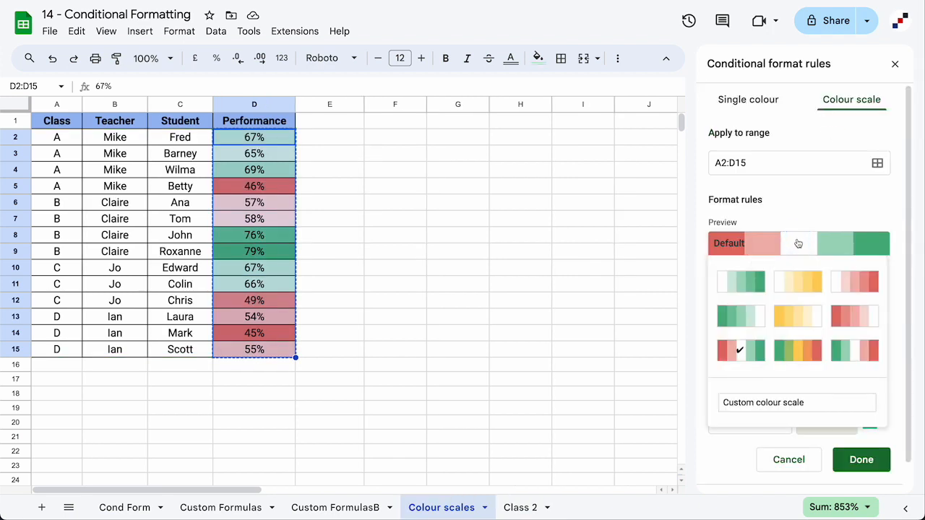
left_click(759, 285)
left_click(809, 237)
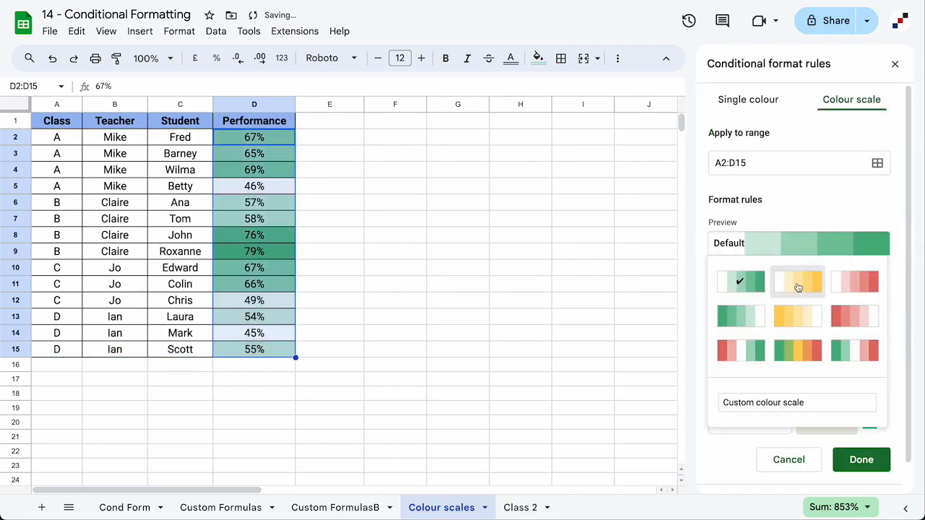
left_click(798, 284)
left_click(809, 237)
left_click(782, 350)
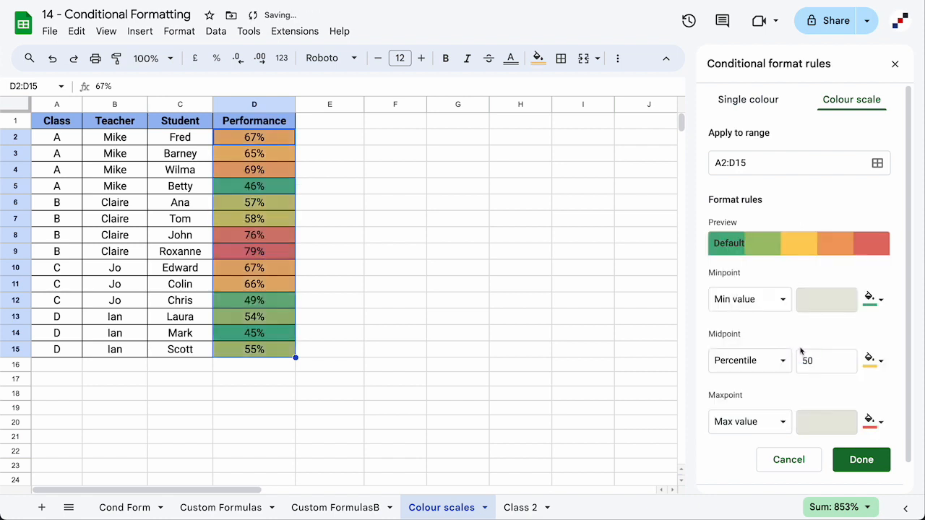
left_click(809, 245)
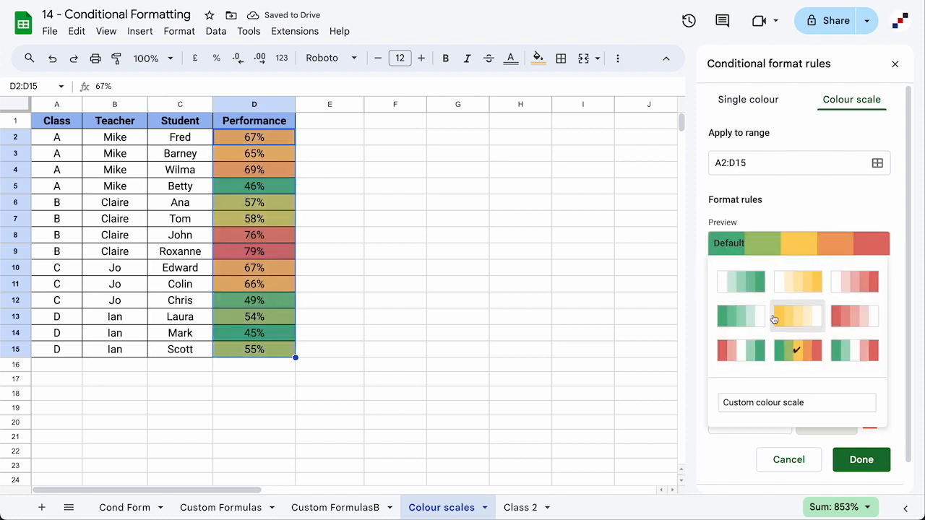
left_click(743, 353)
- Examine the value types offered for the colour scale's minpoint and maxpoint, and close the rule with its settings kept
left_click(741, 299)
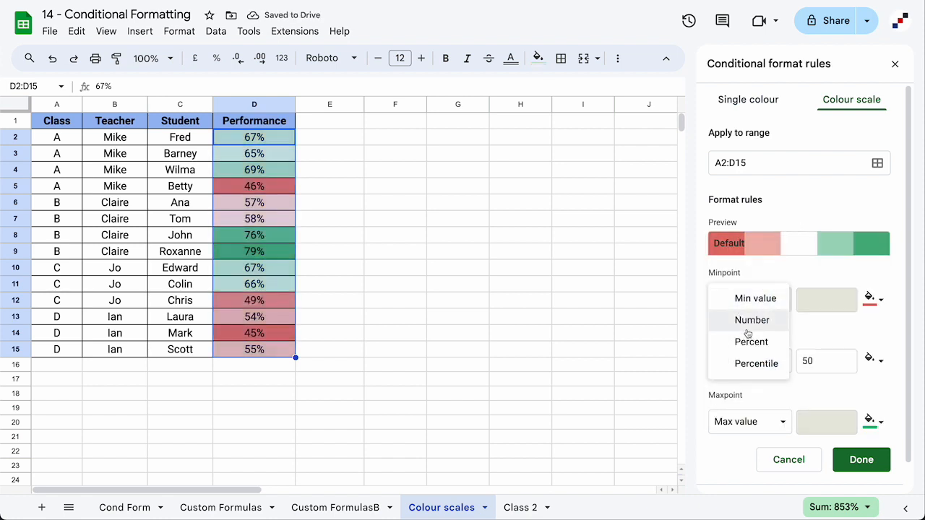
left_click(761, 279)
left_click(745, 421)
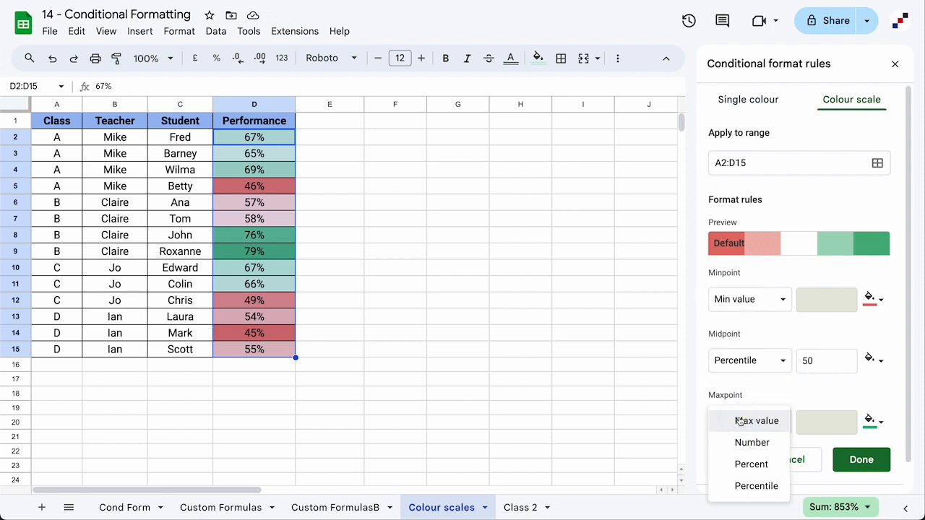
left_click(752, 363)
left_click(862, 460)
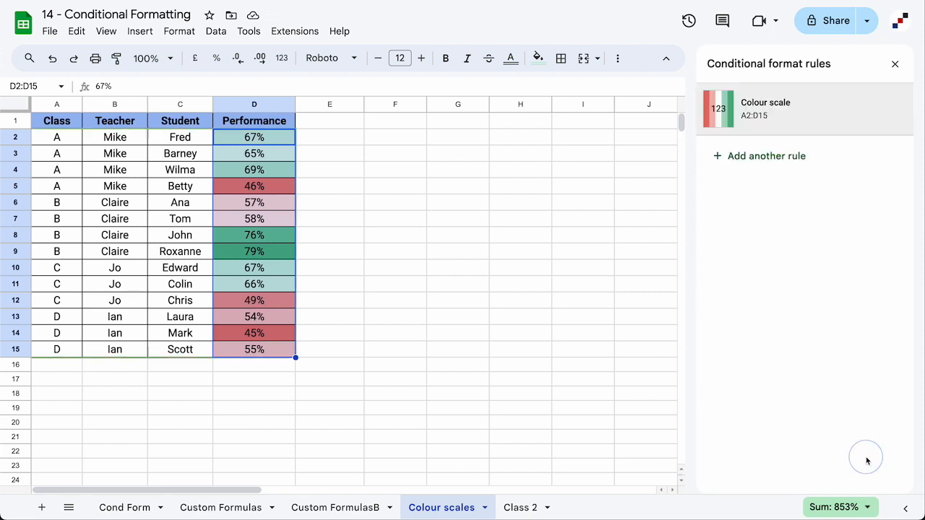